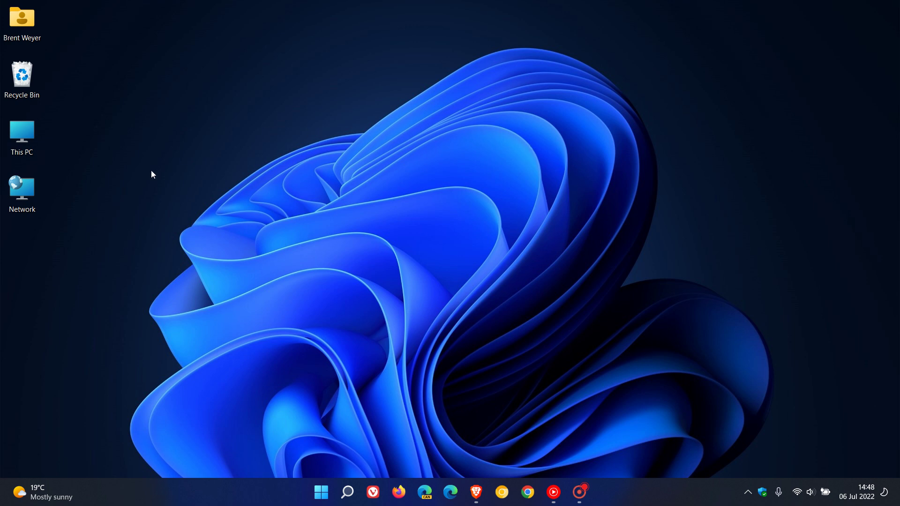
Delete the Network icon from the desktop, then view the Recycle Bin and user folder context menus
right_click(26, 192)
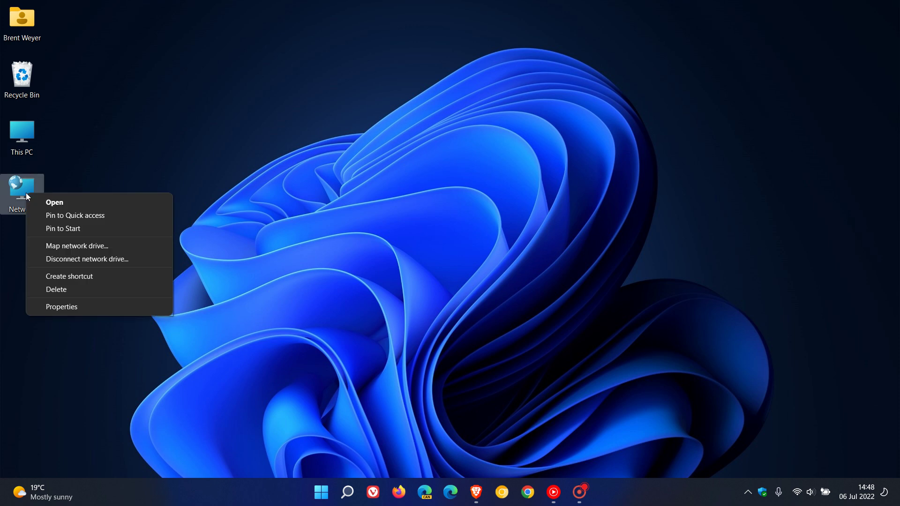
left_click(72, 287)
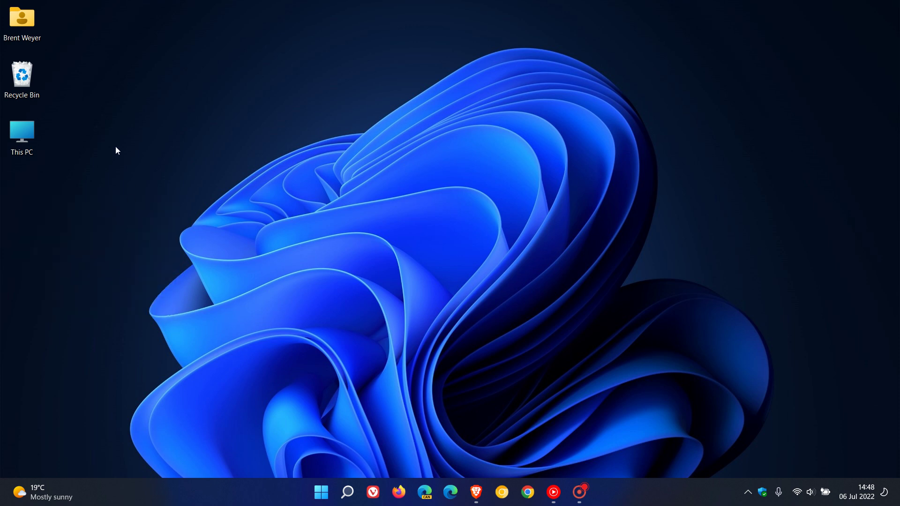
right_click(19, 76)
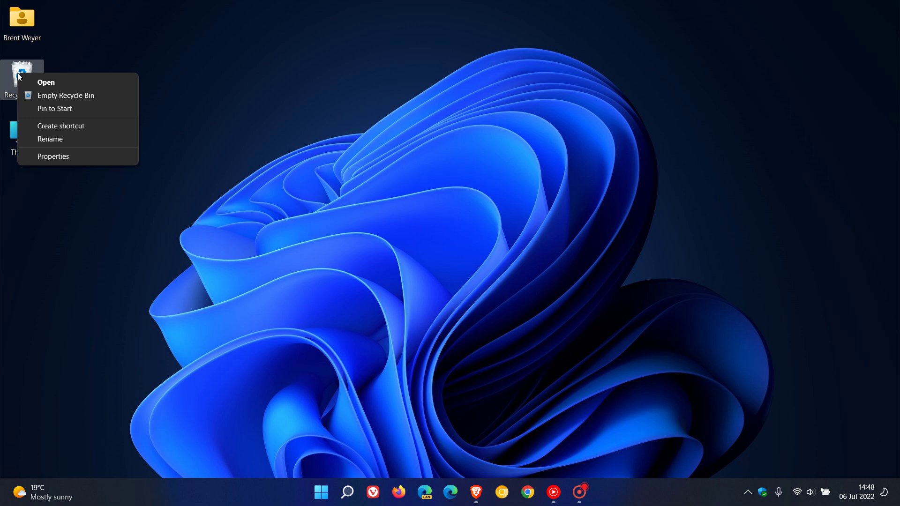
right_click(27, 16)
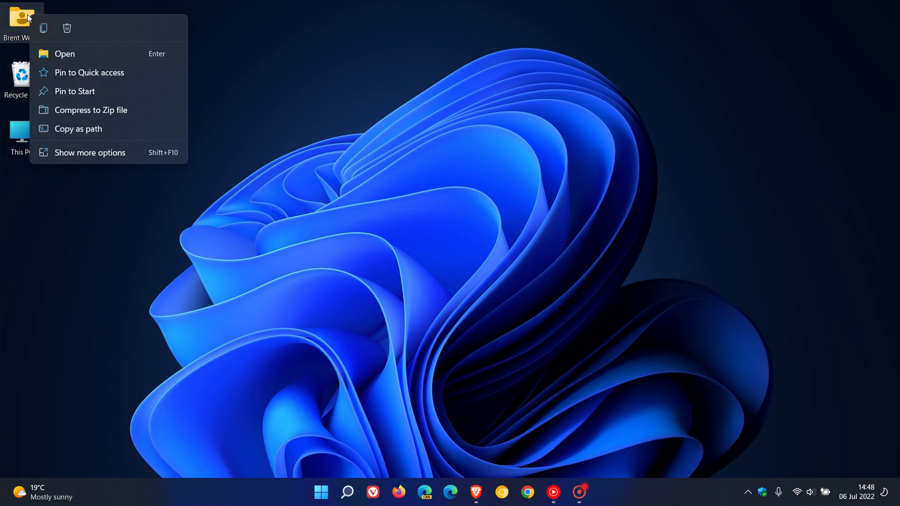
left_click(485, 153)
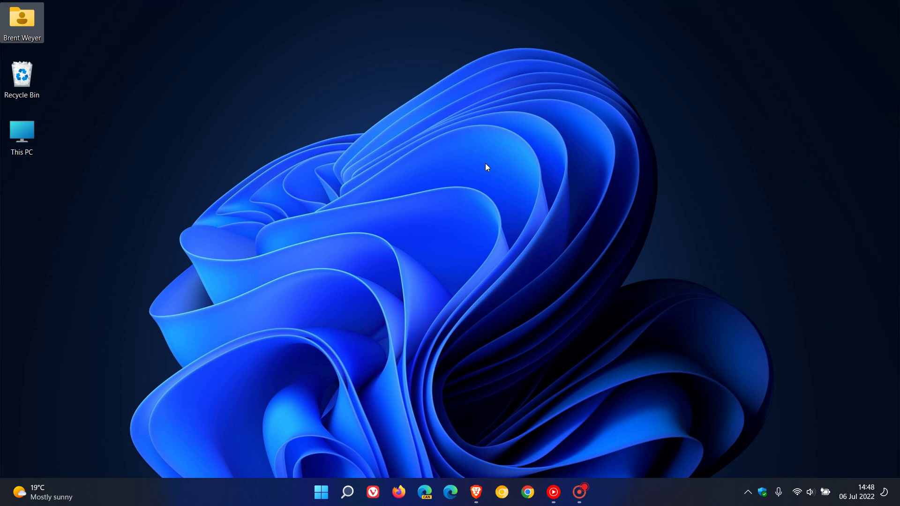
Open Settings from Start, go to Personalisation > Themes and scroll to Related settings
left_click(321, 492)
left_click(572, 451)
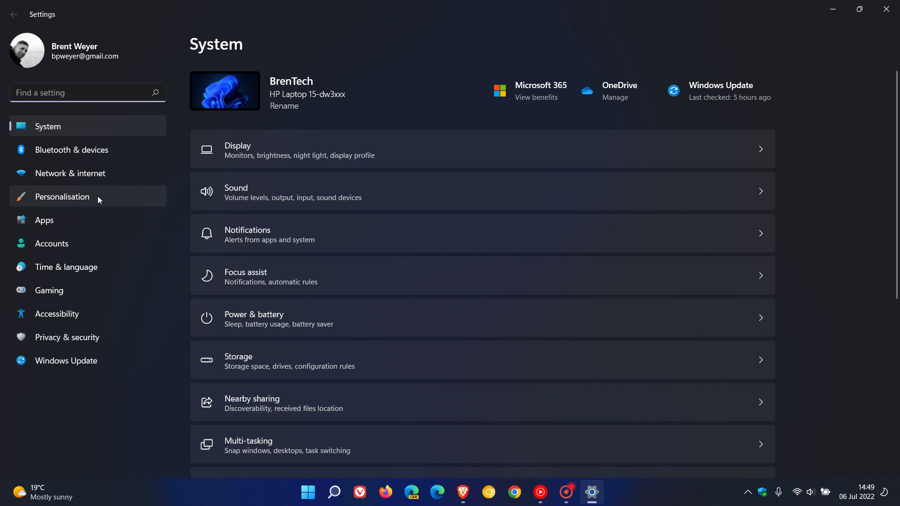
left_click(98, 196)
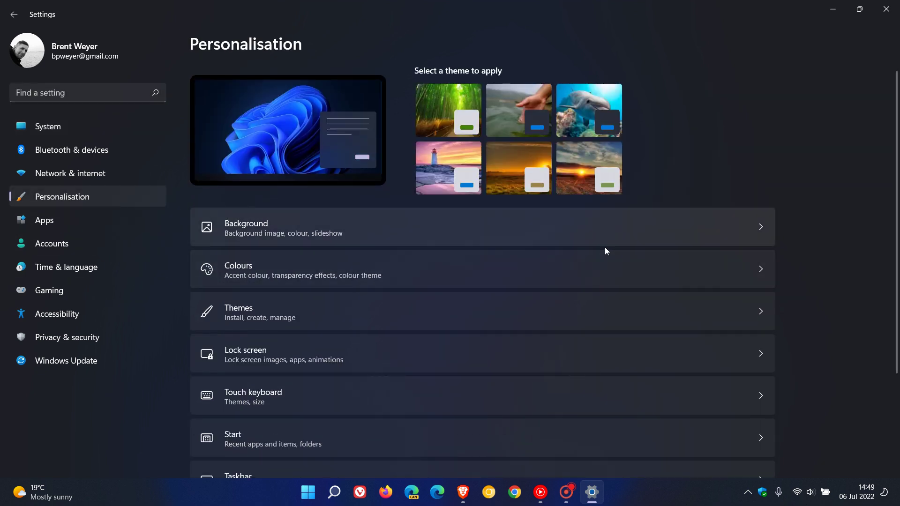
left_click(527, 324)
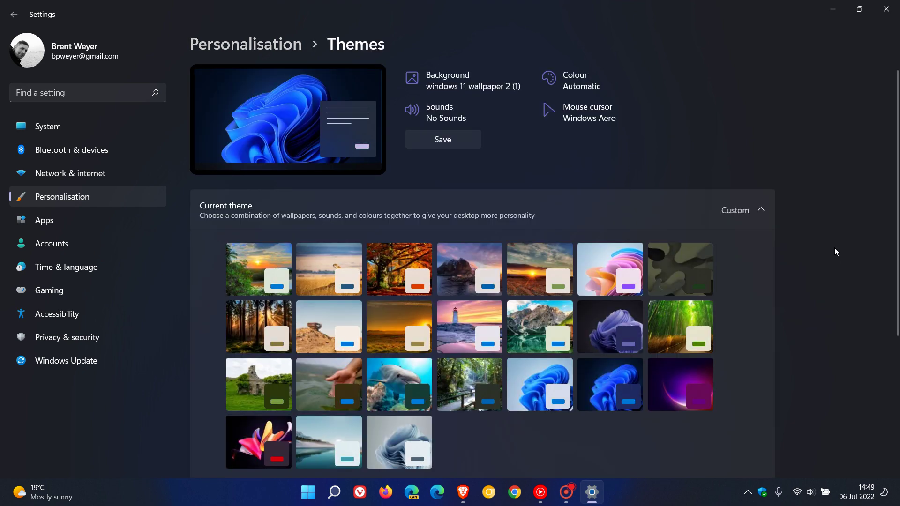
scroll(837, 240, "down", 5)
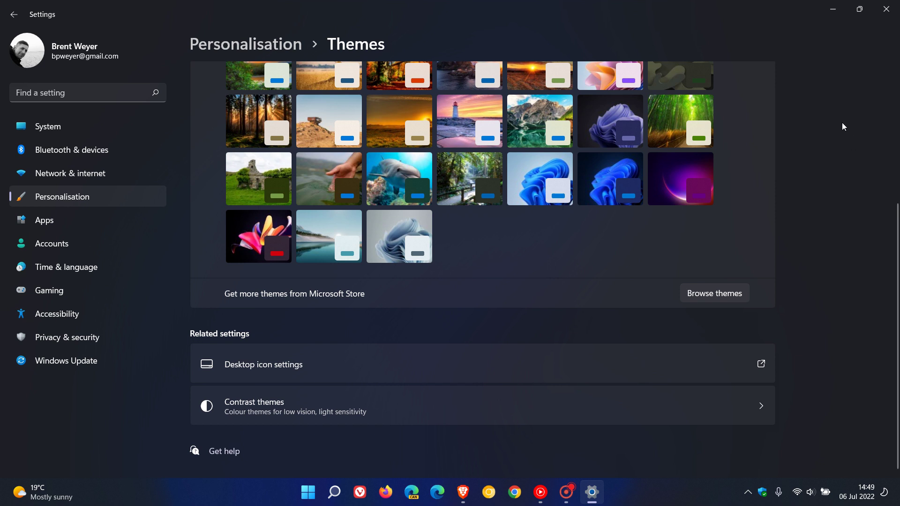
Open Desktop Icon Settings, minimize Settings and centre the dialog on screen
left_click(483, 375)
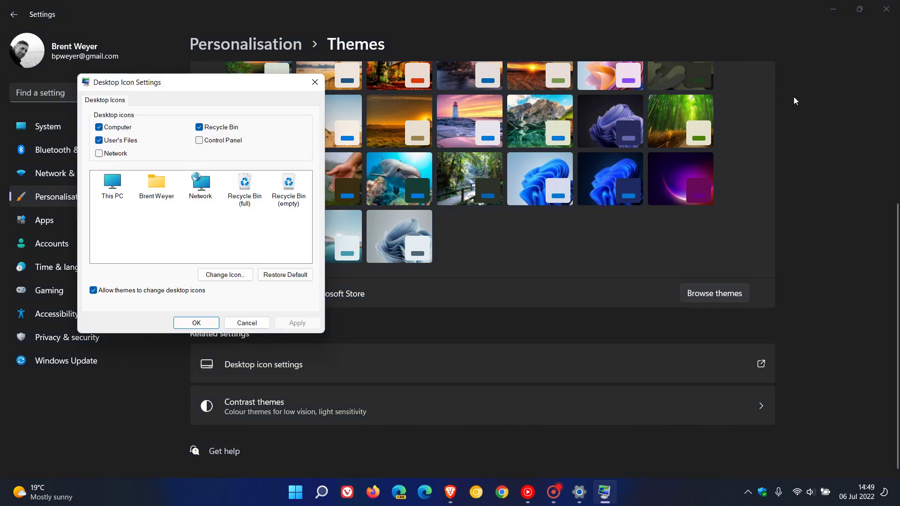
left_click(833, 13)
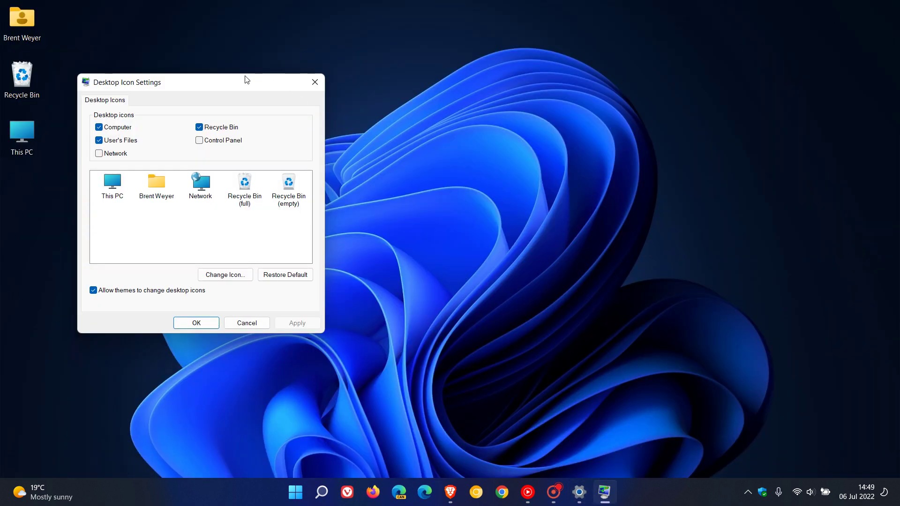
left_click_drag(241, 82, 473, 85)
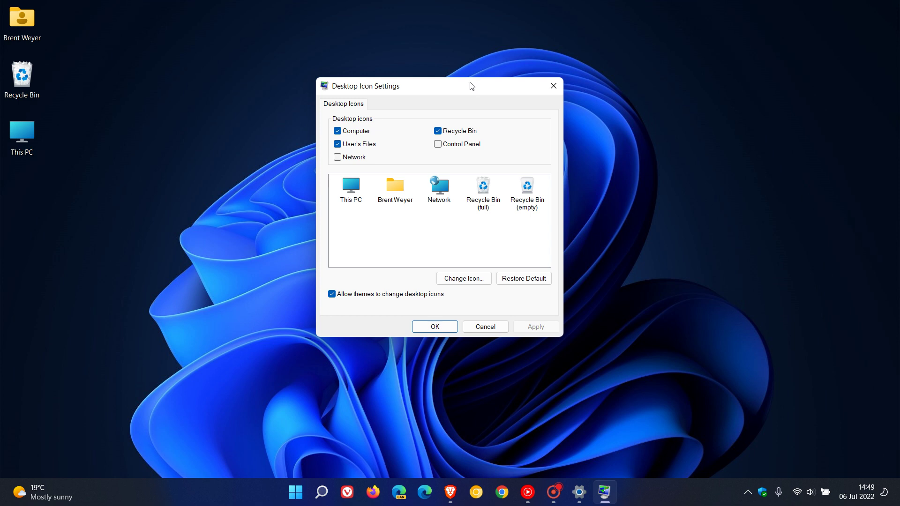
Uncheck Computer, User's Files and Recycle Bin and apply, leaving the desktop empty
left_click(336, 131)
left_click(337, 145)
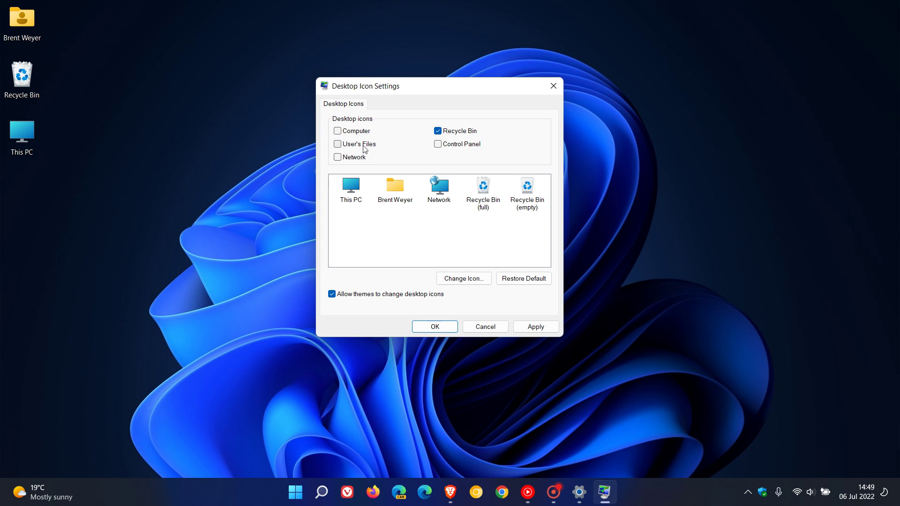
left_click(438, 132)
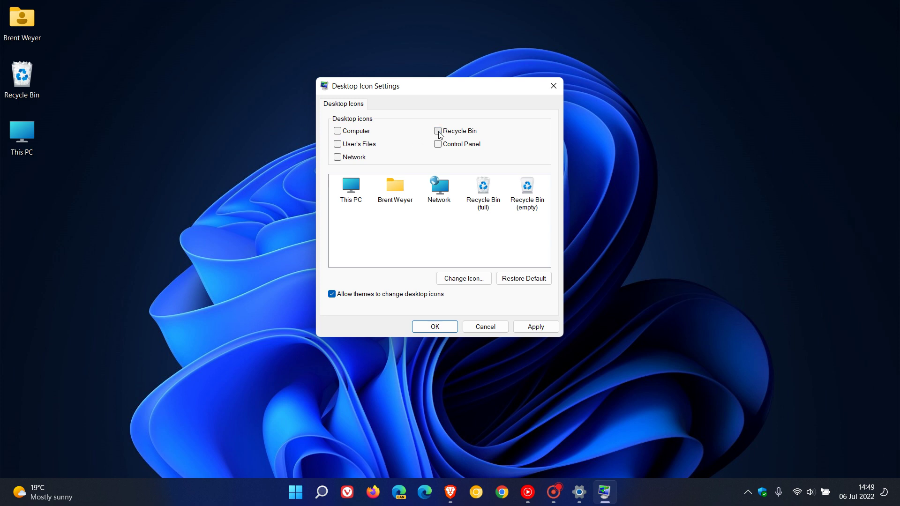
left_click(537, 328)
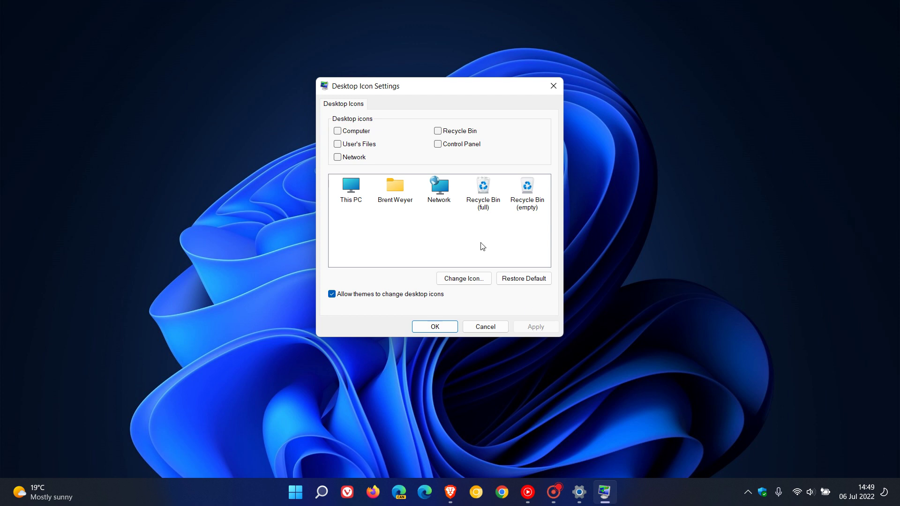
Re-check Computer and Recycle Bin and apply, then check Control Panel and apply
left_click(337, 132)
left_click(437, 132)
left_click(540, 328)
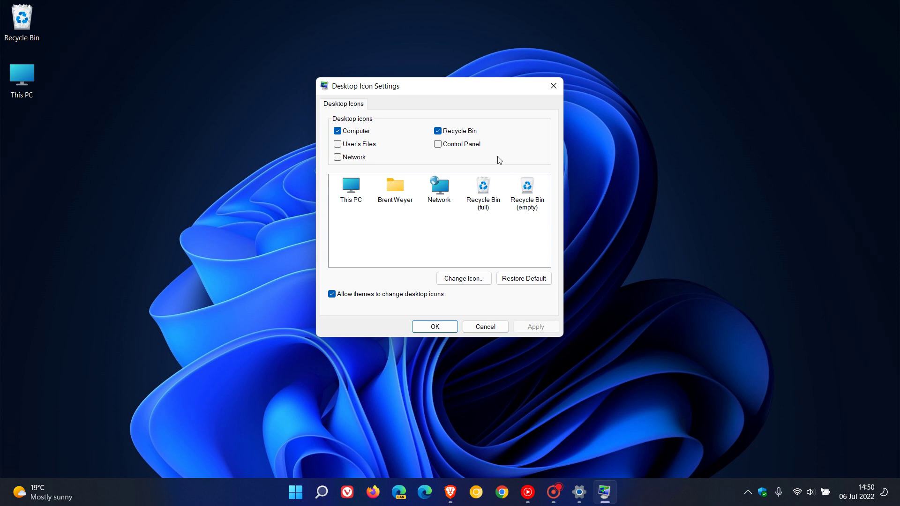
left_click(440, 147)
left_click(543, 326)
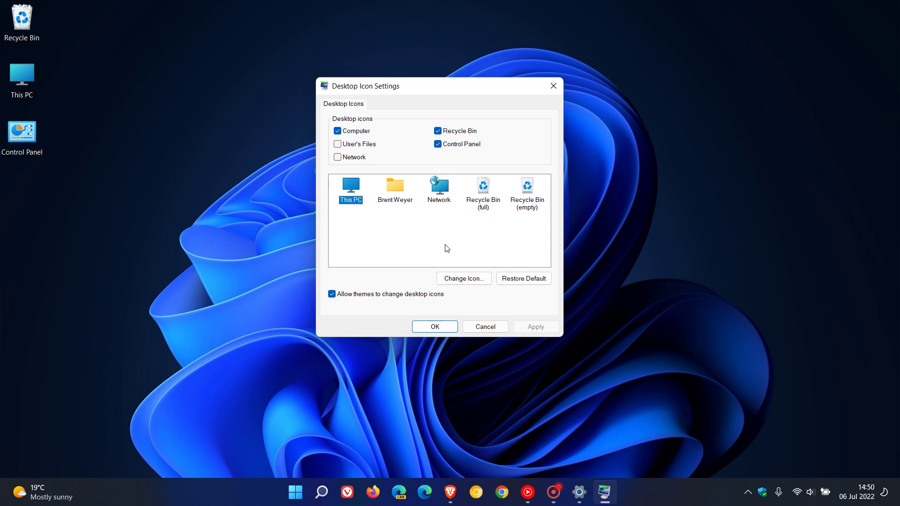
left_click(464, 279)
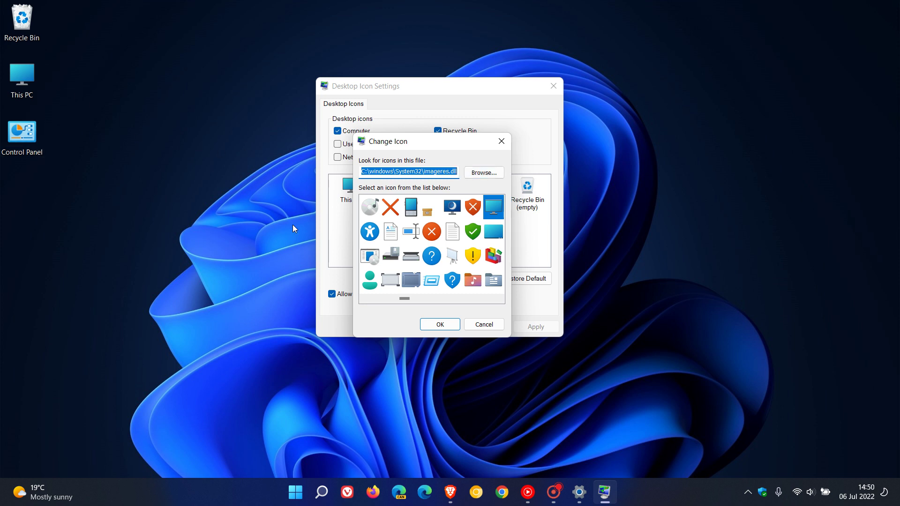
left_click(481, 328)
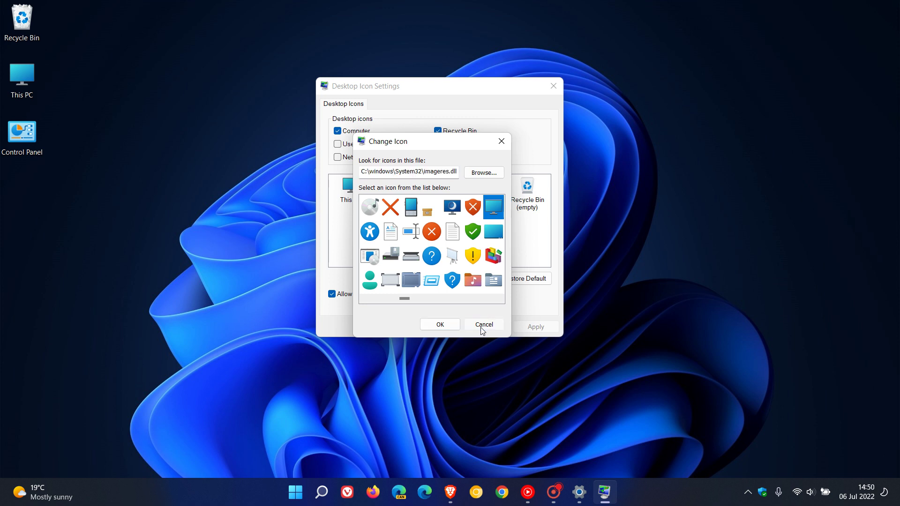
left_click(540, 281)
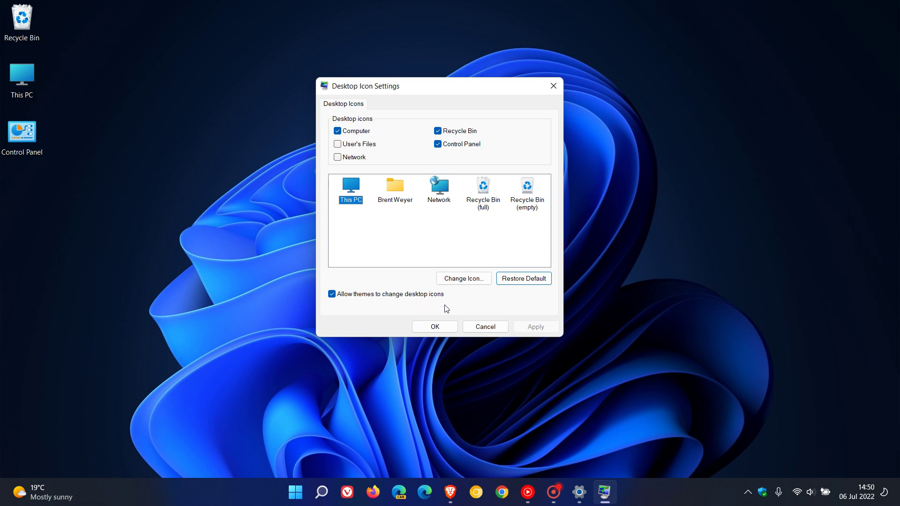
Toggle 'Allow themes to change desktop icons' off and back on, then apply
left_click(332, 295)
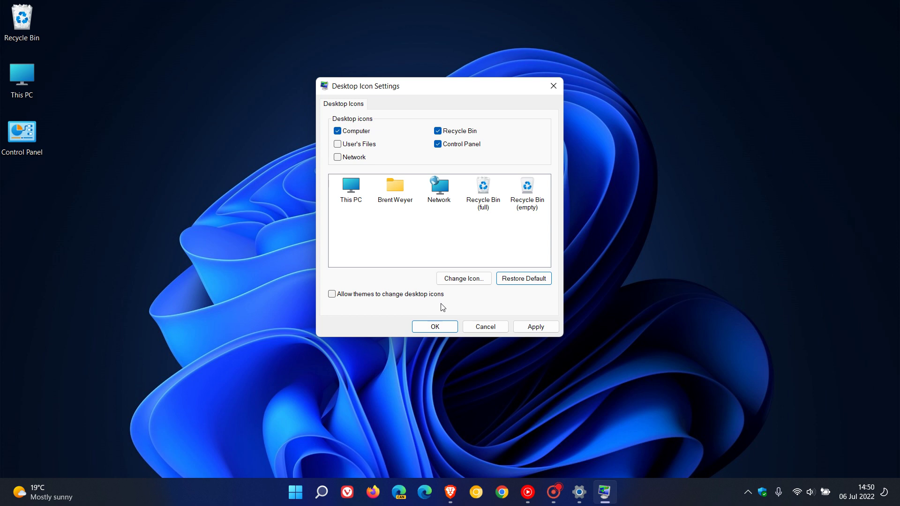
left_click(332, 294)
left_click(545, 328)
Check User's Files and Network, apply, and confirm with OK
left_click(337, 144)
left_click(338, 158)
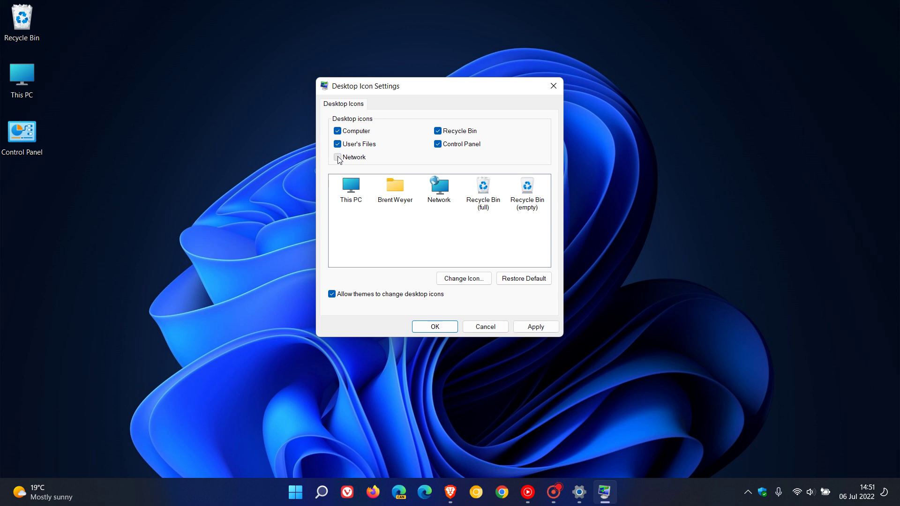
left_click(547, 327)
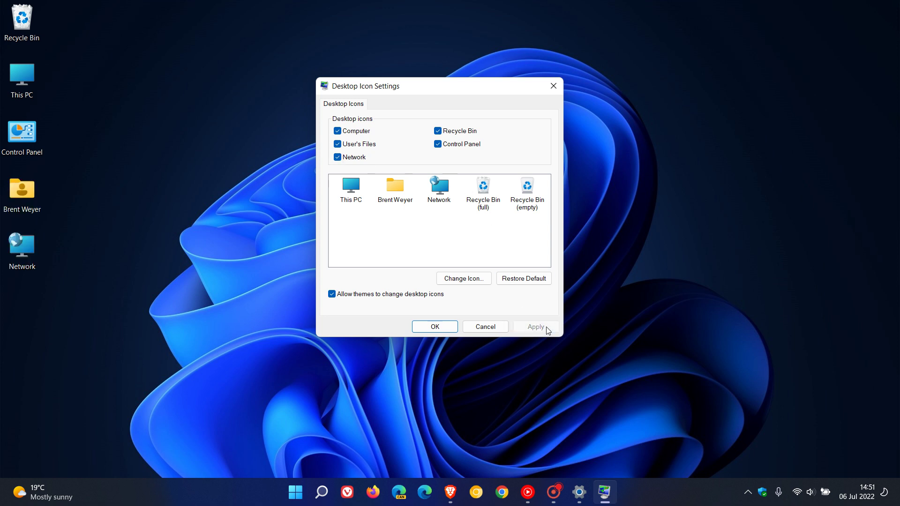
left_click(435, 326)
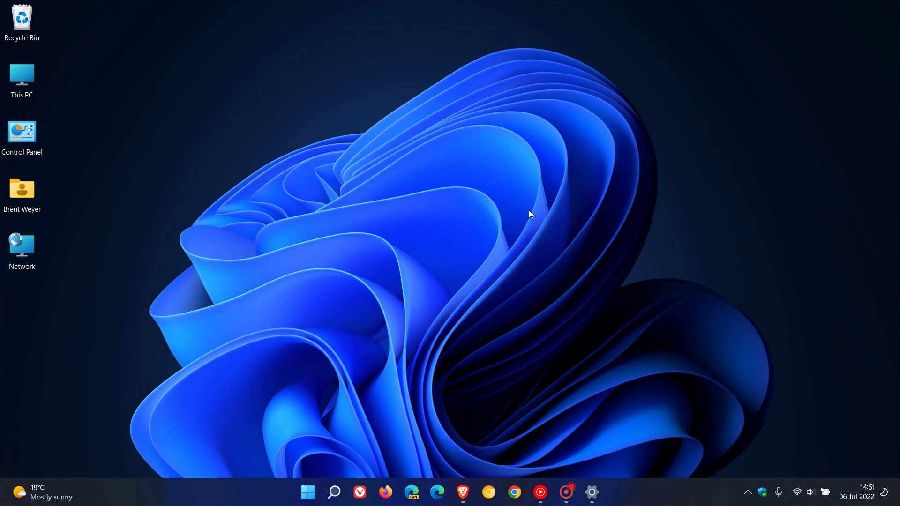